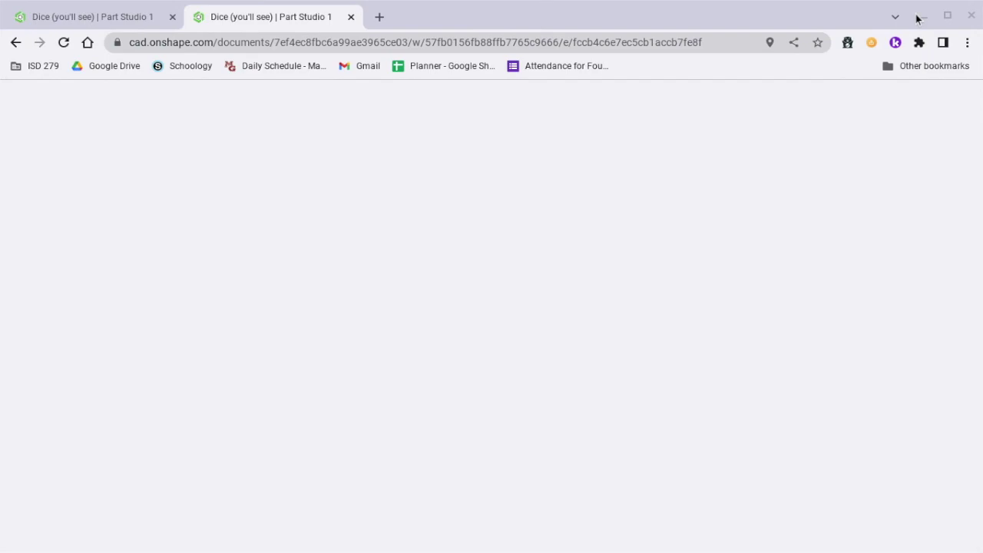
double_click(916, 19)
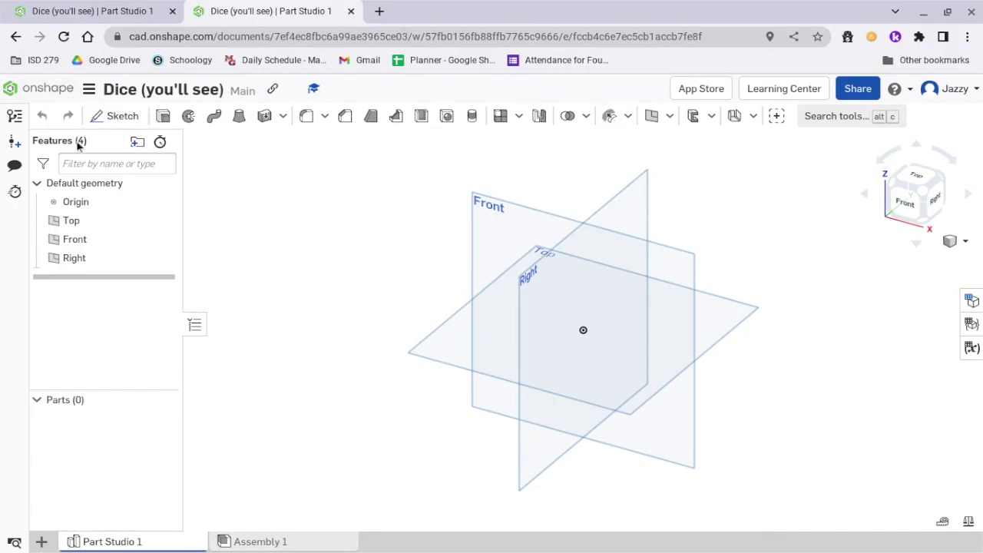
- Start a new sketch on the Top plane and view it straight on
left_click(113, 120)
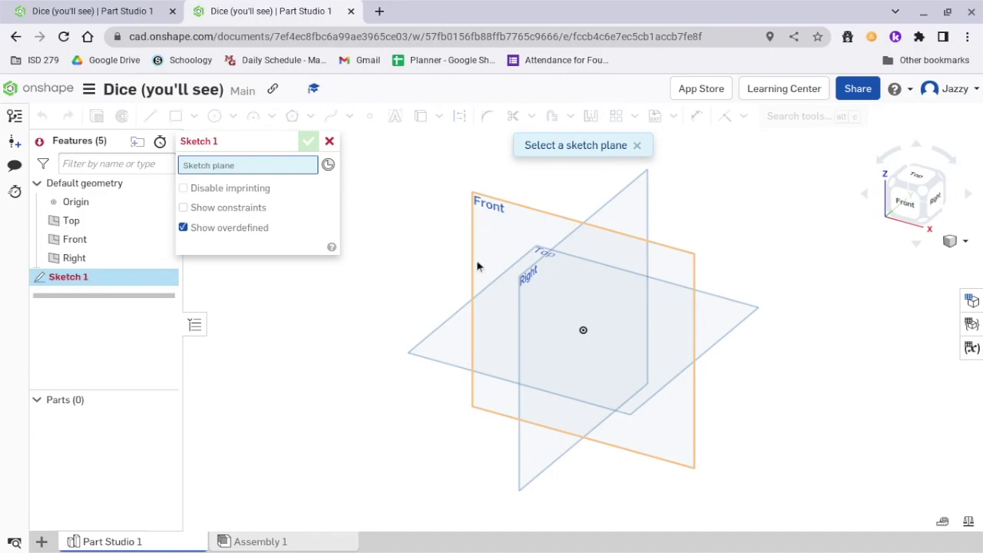
left_click(458, 332)
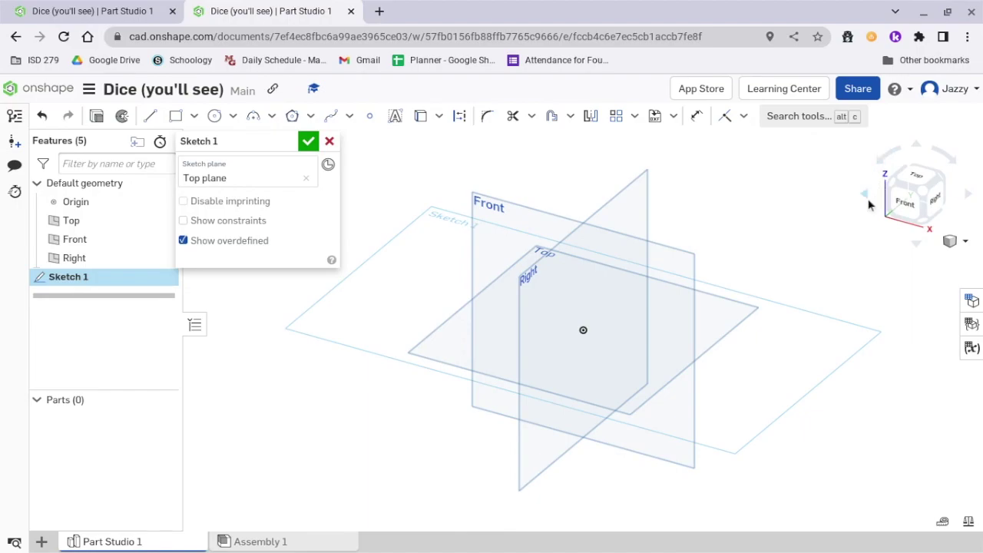
key("n")
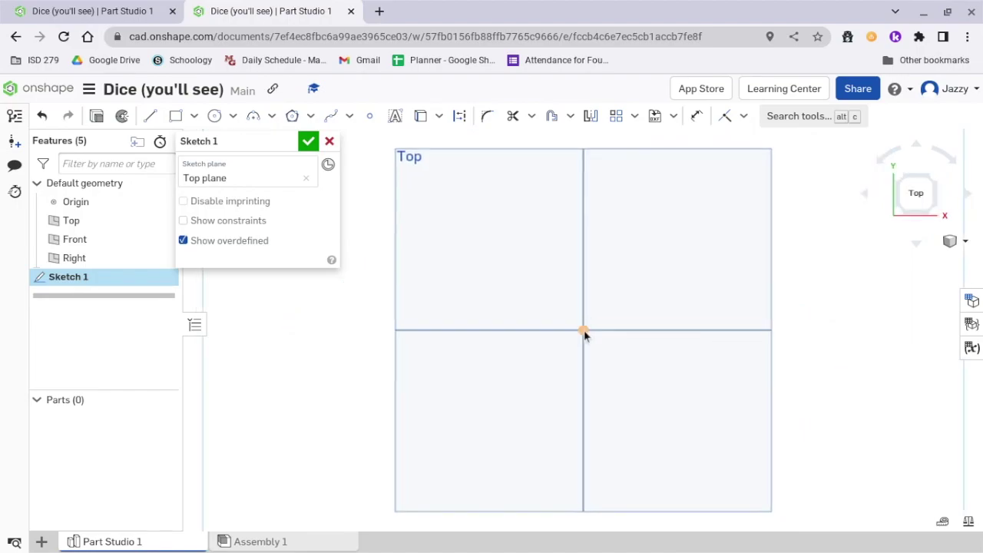
scroll(584, 332, "down", 2)
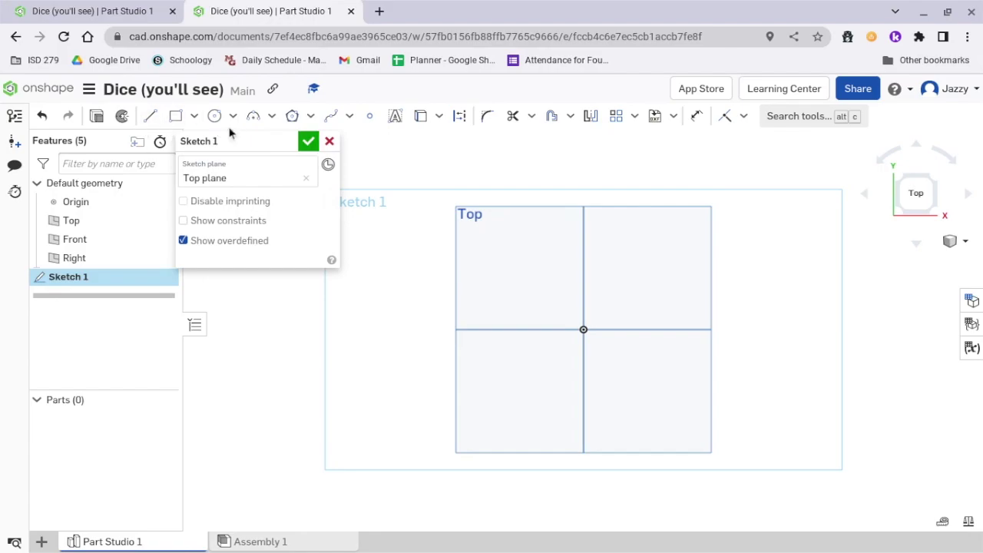
- Sketch a center point rectangle about 4.32 in wide, centred on the origin
left_click(193, 119)
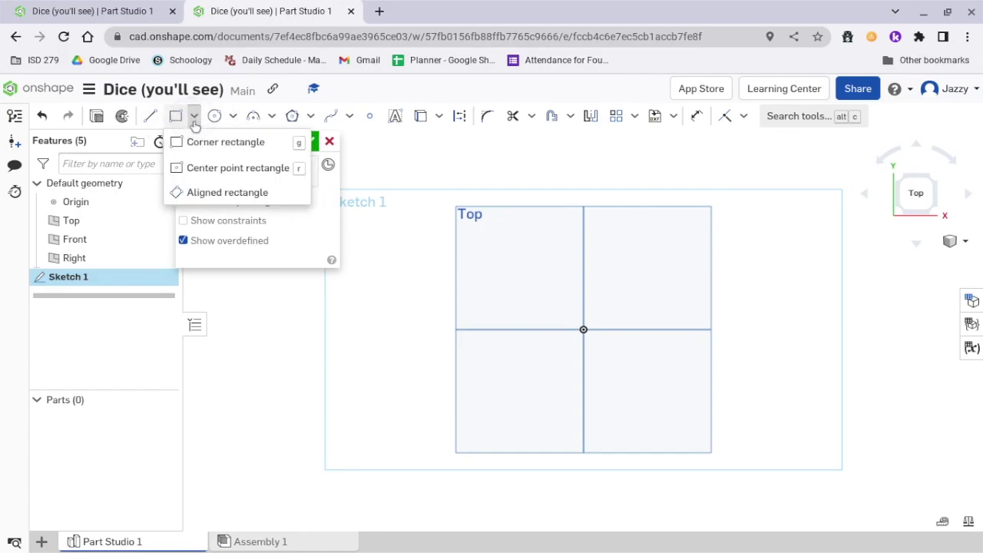
left_click(232, 168)
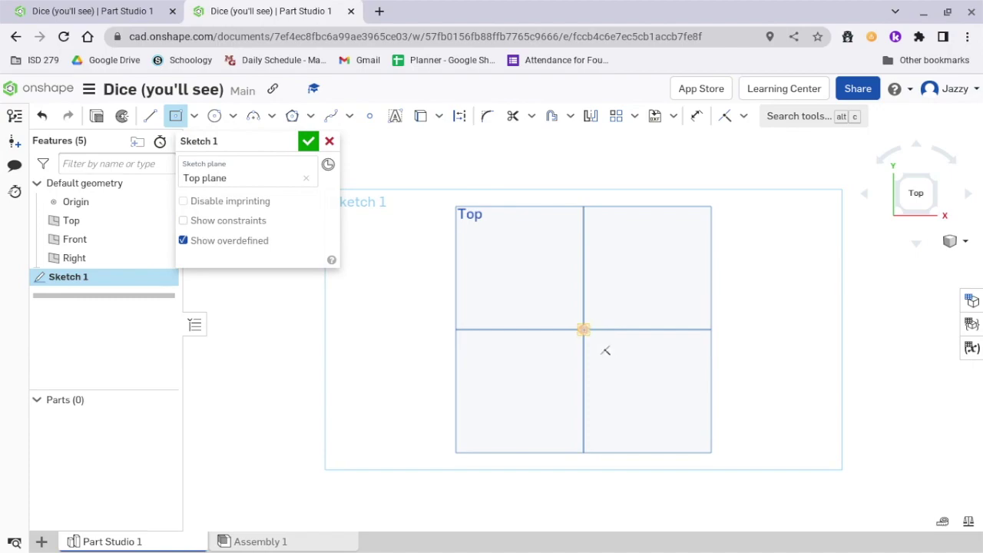
left_click(583, 330)
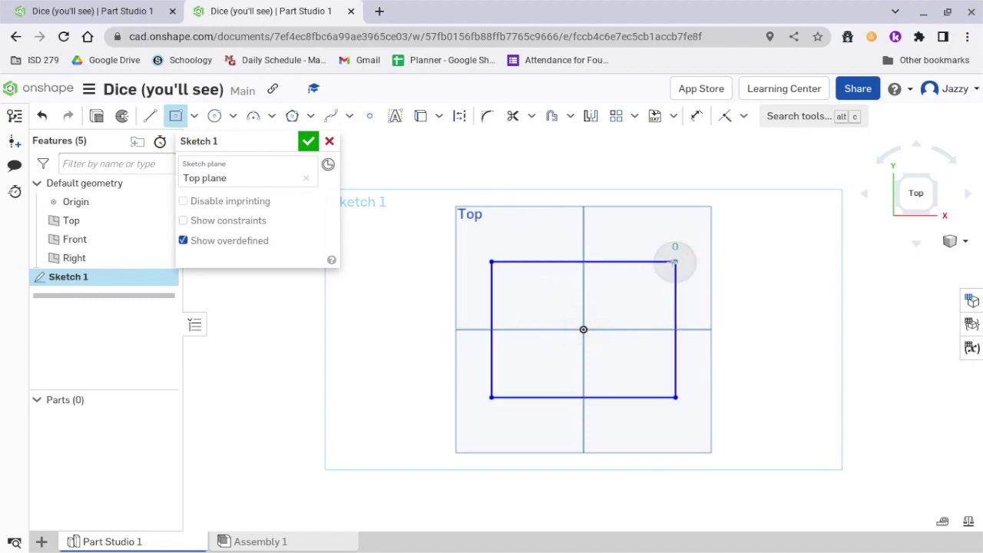
left_click(676, 262)
left_click(657, 249)
key("Escape")
left_click_drag(632, 220, 733, 305)
key("BackSpace")
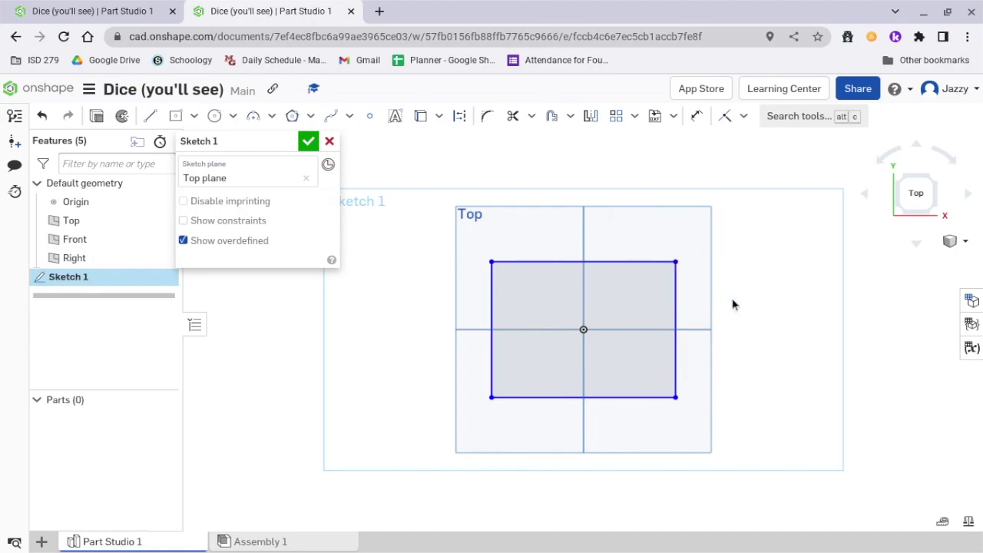
left_click(558, 323)
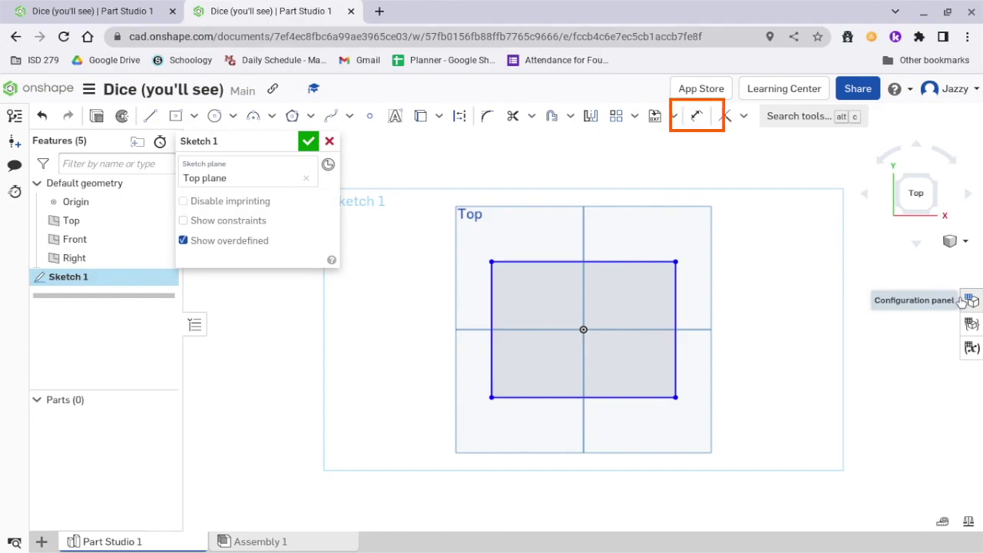
- Dimension the rectangle's width and height to 2 in each
left_click(695, 116)
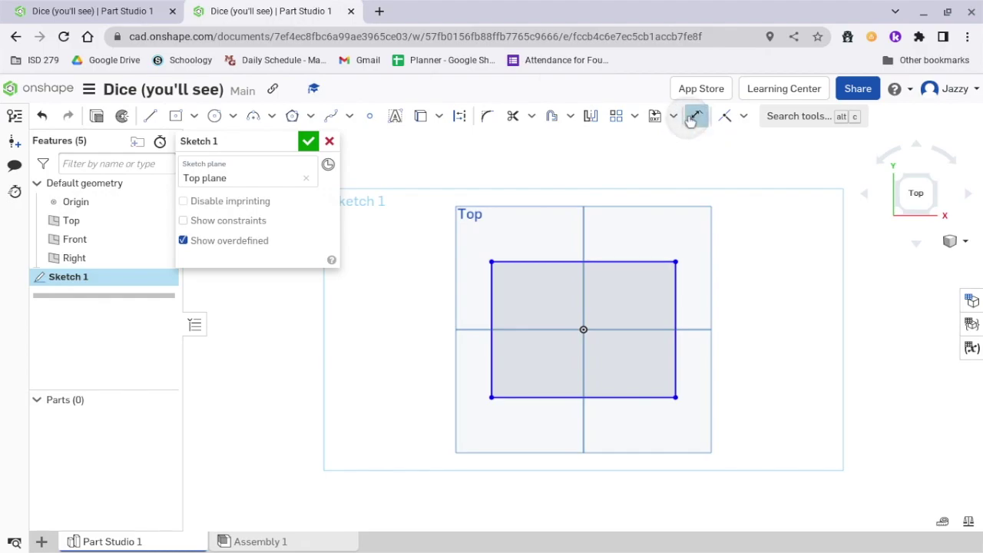
left_click(604, 263)
left_click(545, 213)
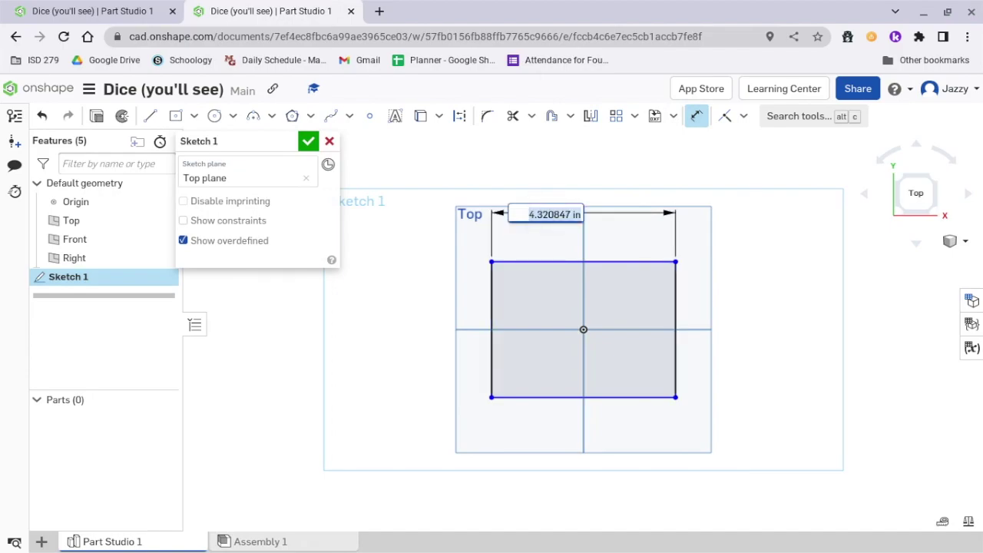
type("2")
key("Return")
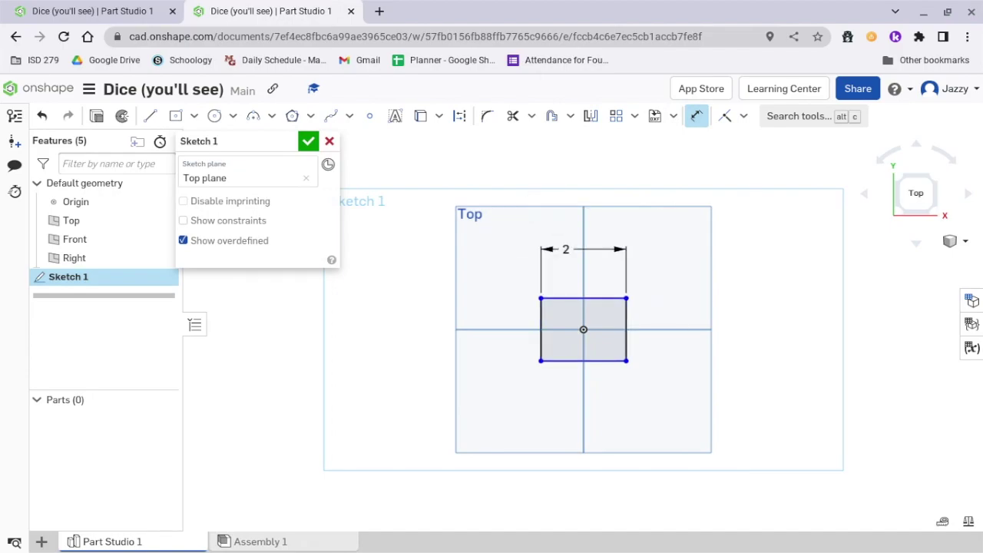
left_click(627, 316)
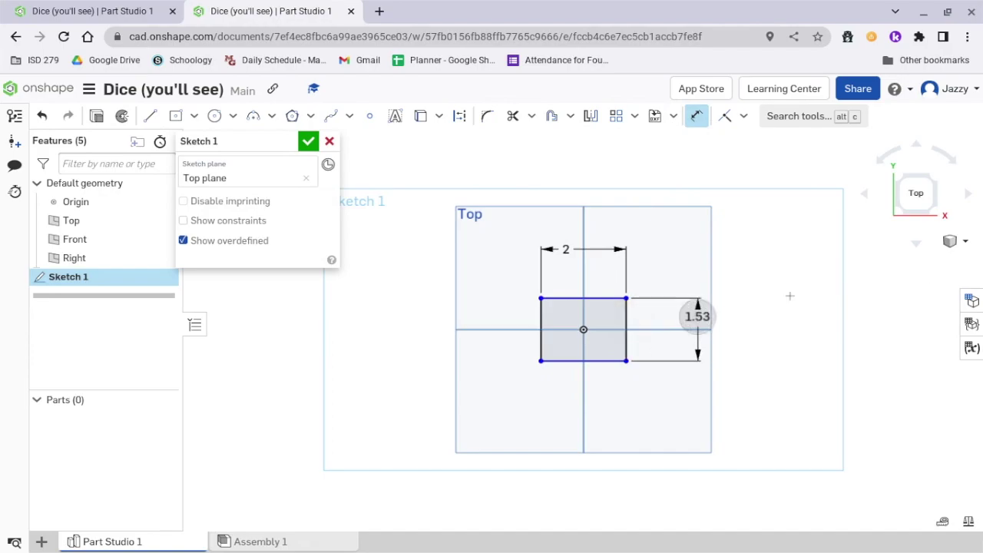
left_click(695, 315)
type("2")
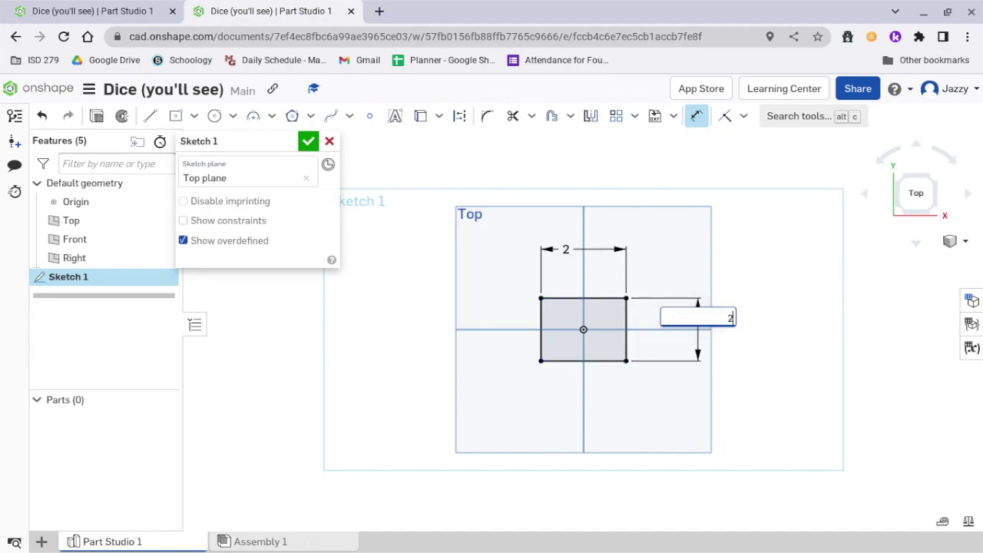
key("Return")
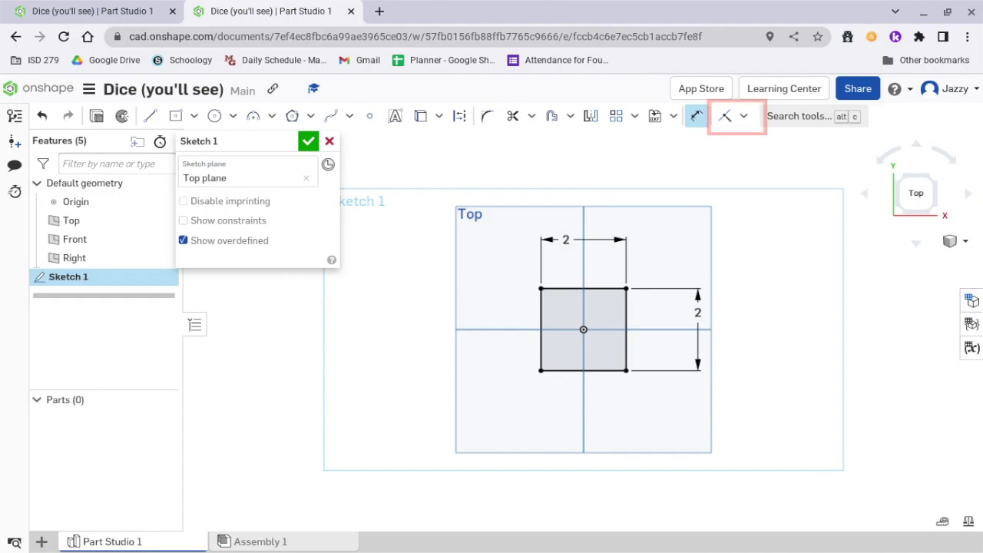
- Sketch a second rectangle about 2.63 in wide to the upper left of the centred square
left_click(743, 117)
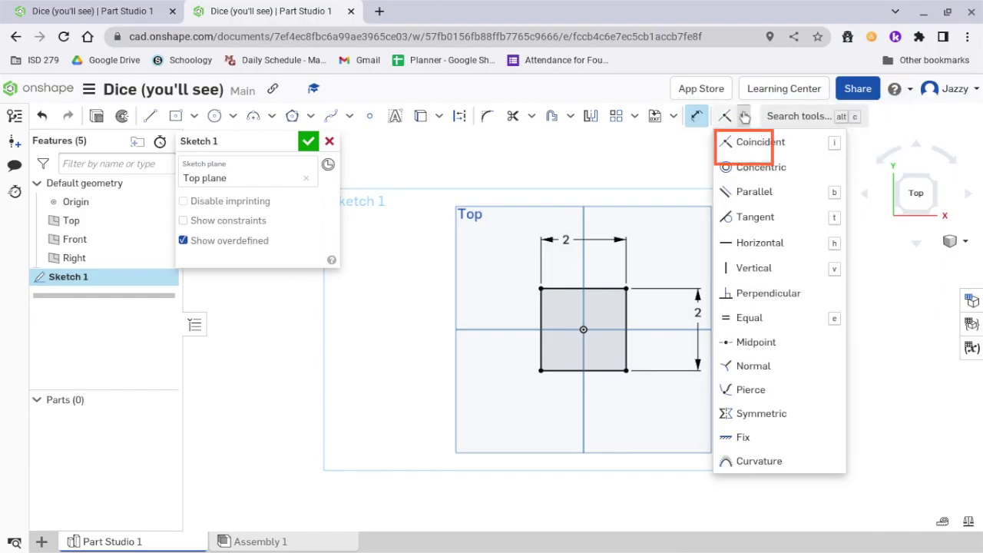
left_click(743, 118)
left_click(175, 115)
left_click(368, 217)
left_click(481, 317)
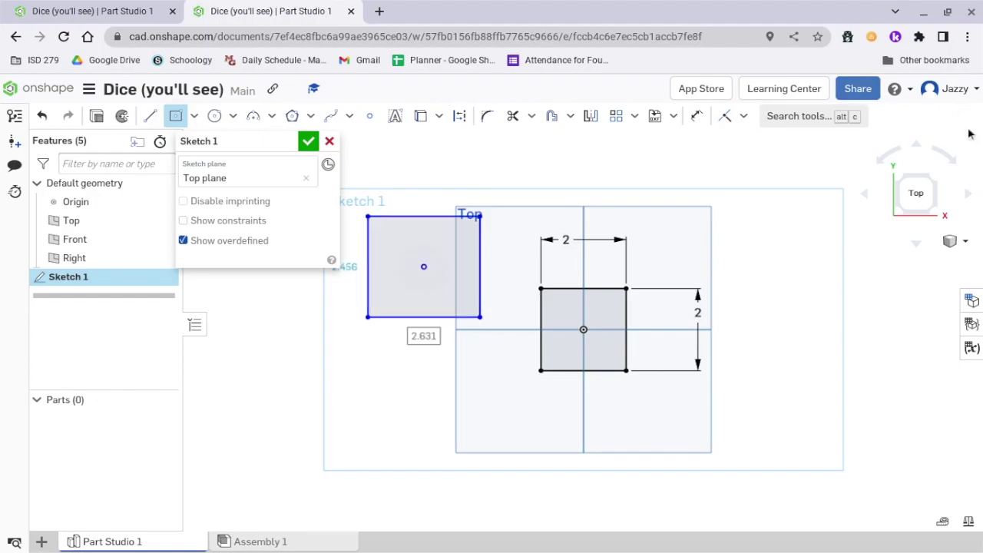
- Try a Coincident constraint between the second rectangle's right side and the square's left side, and undo it together with that rectangle
left_click(724, 116)
left_click(480, 239)
left_click(540, 307)
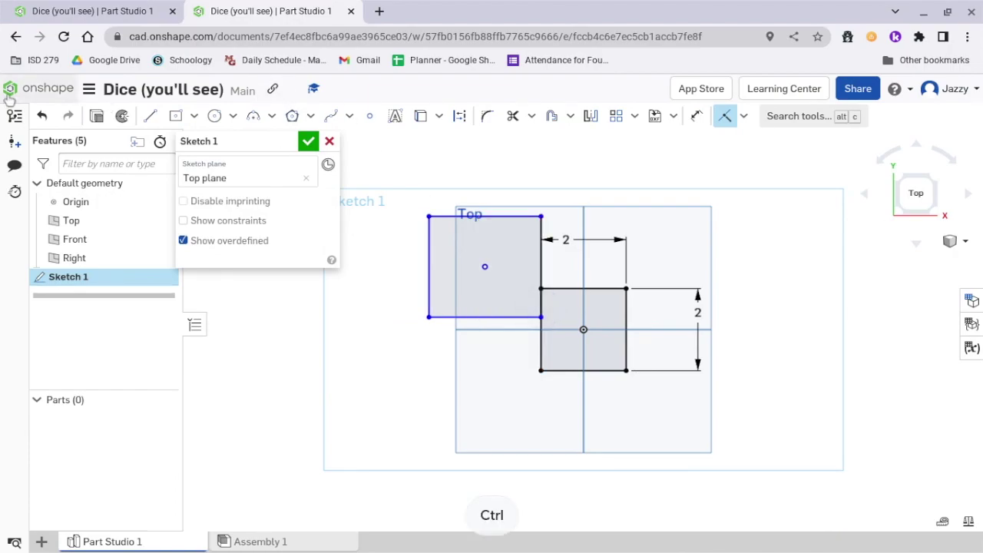
left_click(47, 116)
left_click(44, 116)
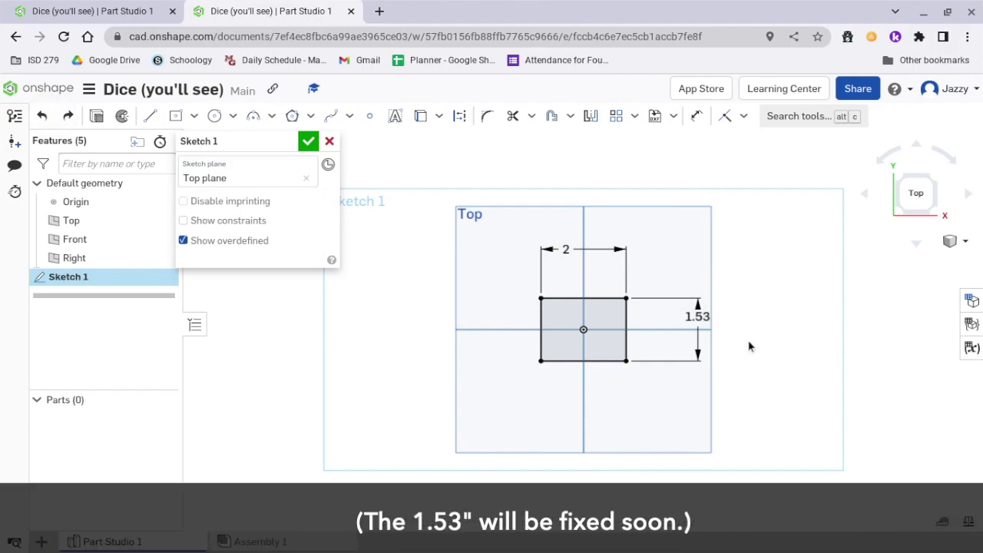
left_click(744, 116)
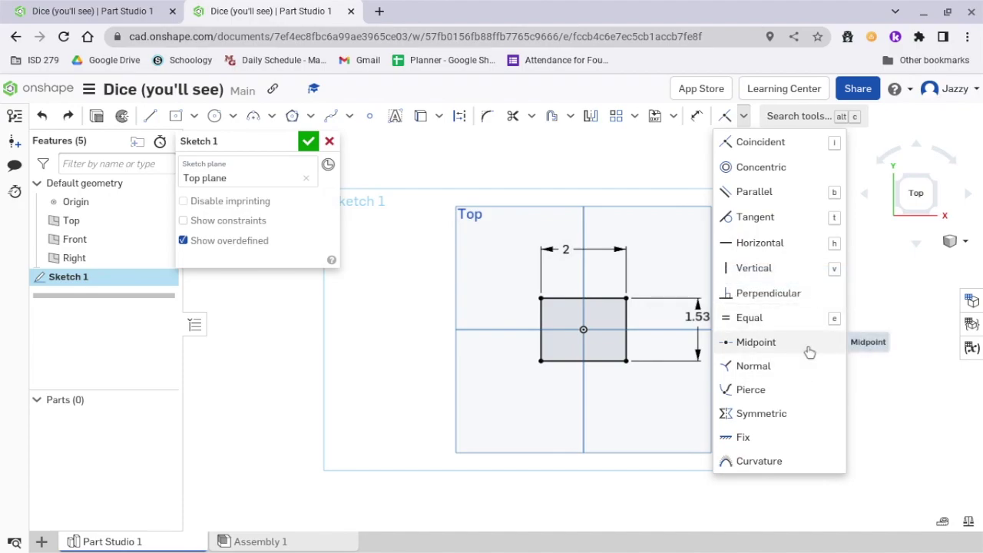
left_click(745, 117)
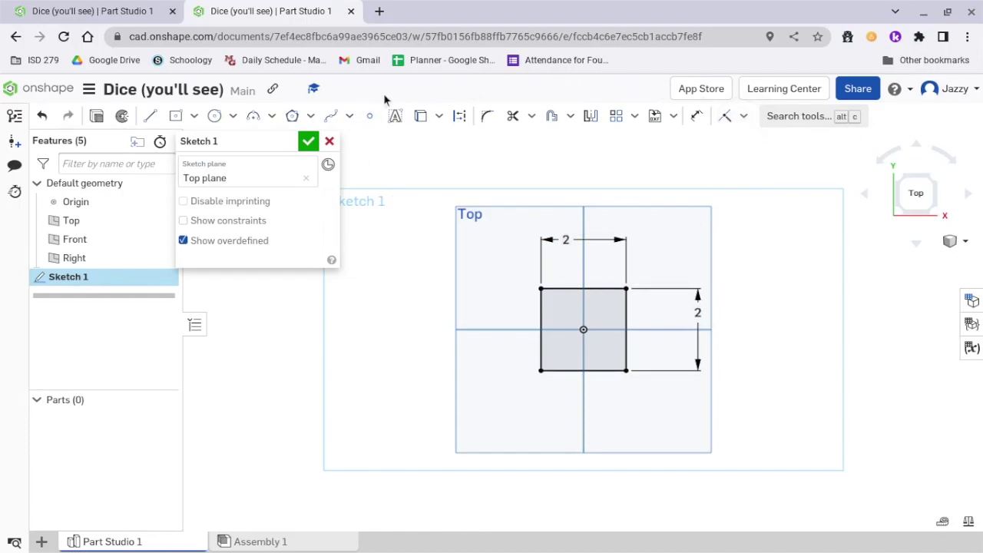
- Add a sketch point on the square's upper edge and constrain it to that edge's midpoint
left_click(370, 116)
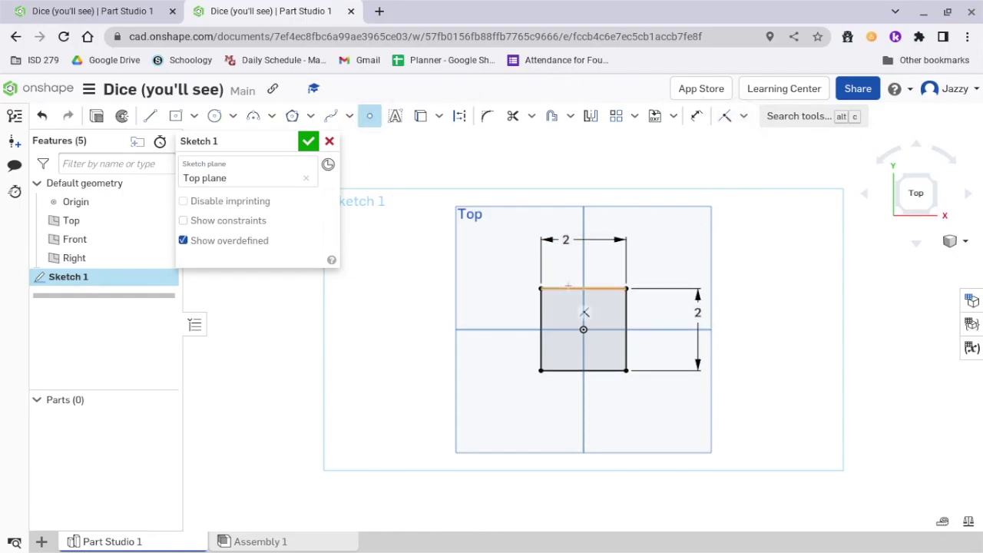
left_click(563, 289)
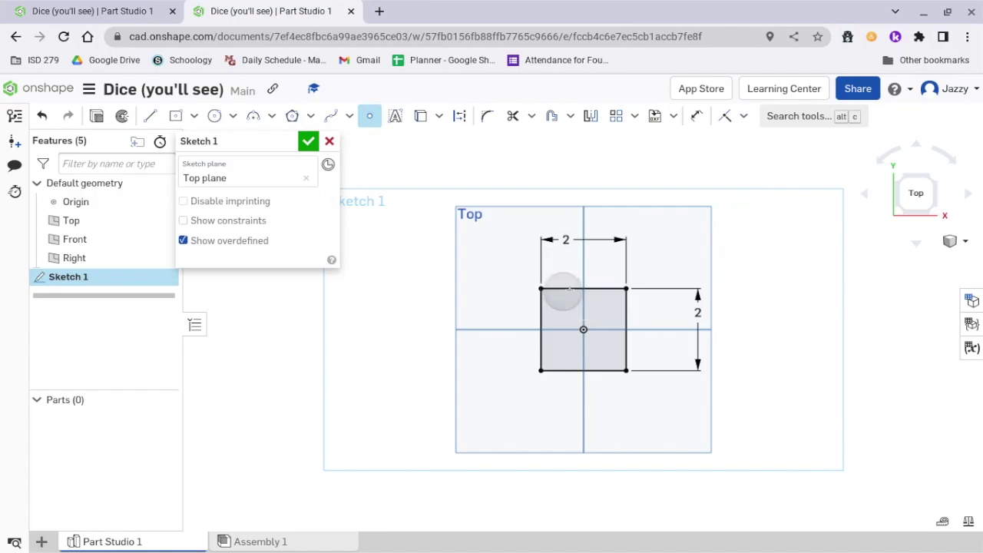
left_click(744, 116)
left_click(757, 343)
left_click(560, 289)
left_click(601, 290)
left_click(560, 291)
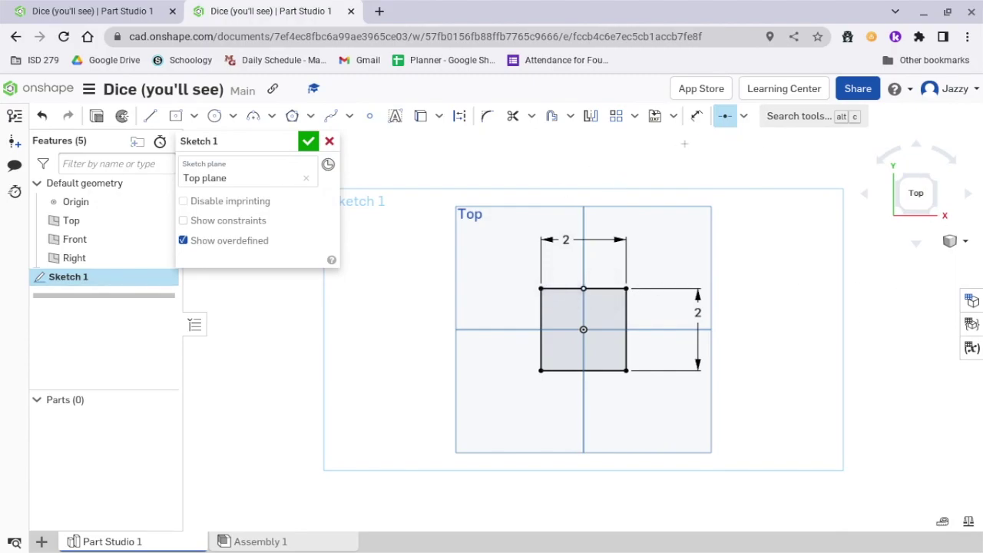
- Place another sketch point at the midpoint of the square's left edge
left_click(370, 116)
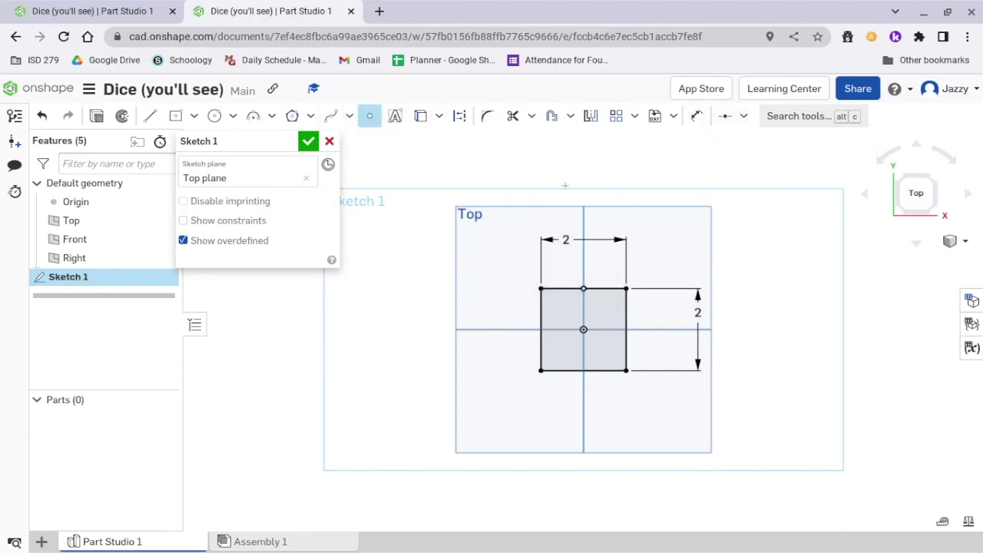
left_click(540, 329)
left_click(370, 116)
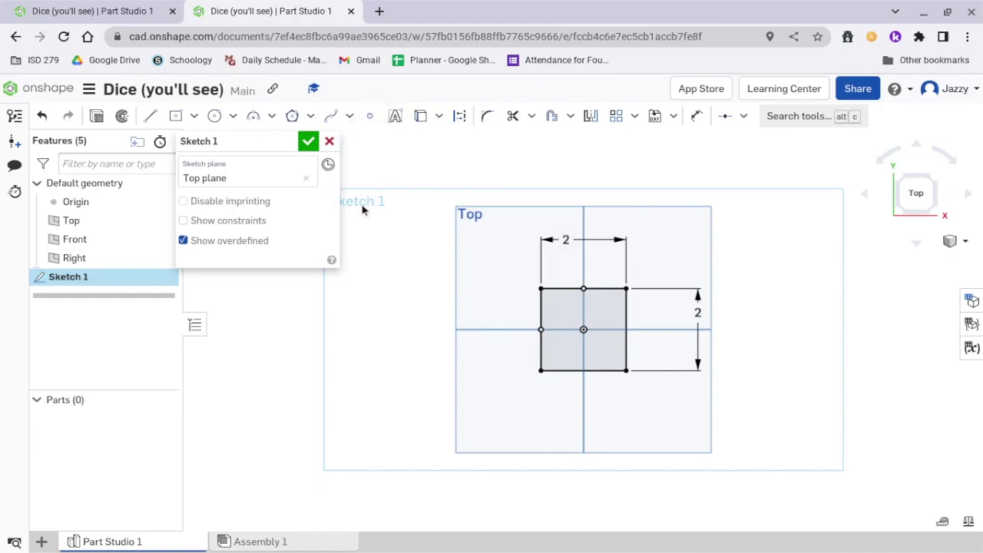
- Rename the sketch "Cube (sketch)"
left_click(290, 143)
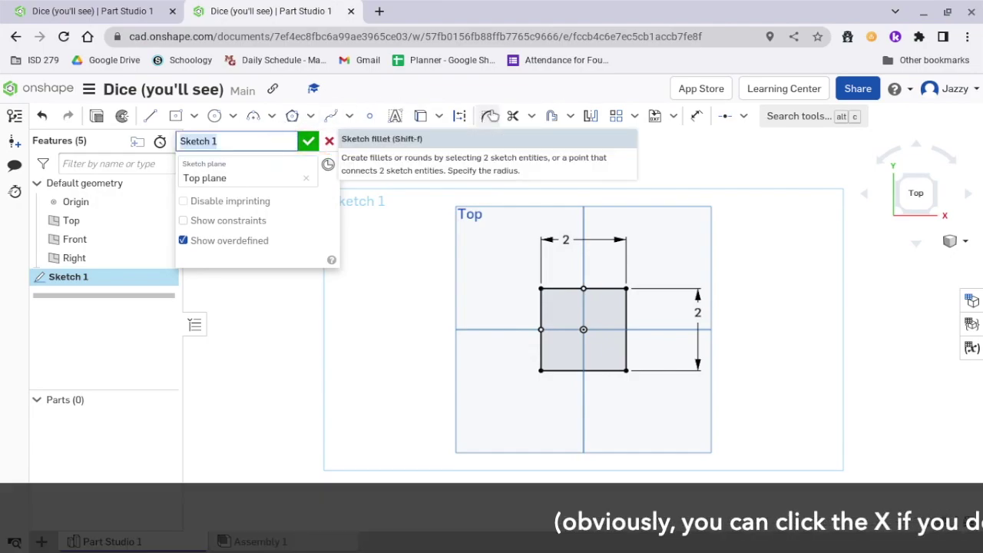
type("Cube")
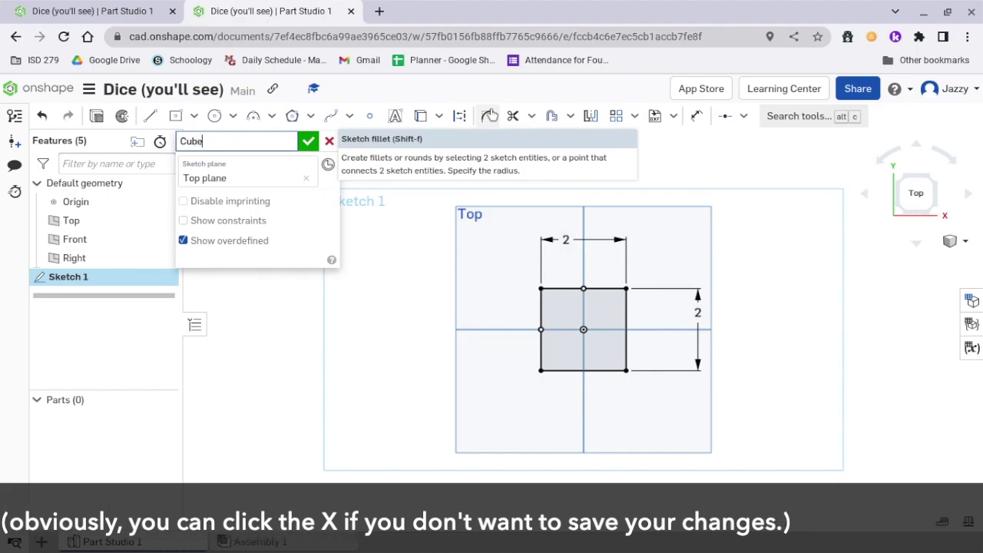
type(" (sketch)")
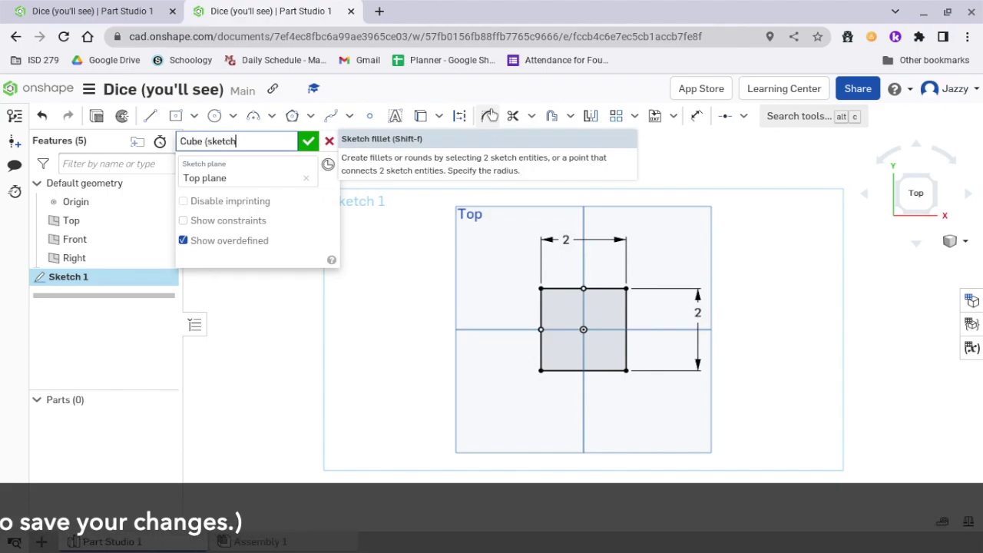